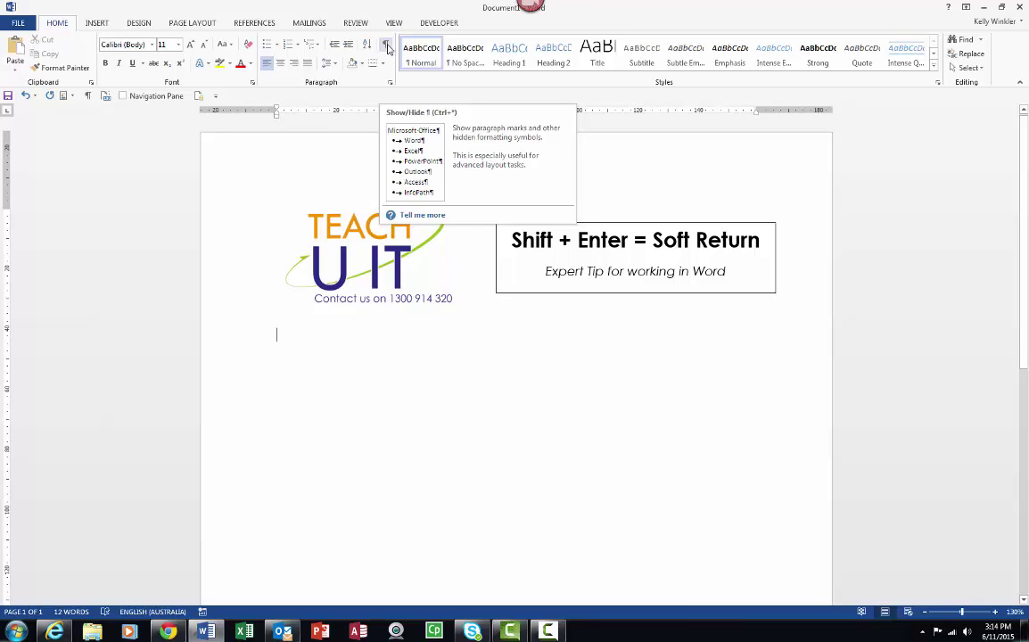
Step: Show formatting marks, then insert and delete a tab to see its mark appear and disappear
{"action": "left_click", "coordinate": [386, 46]}
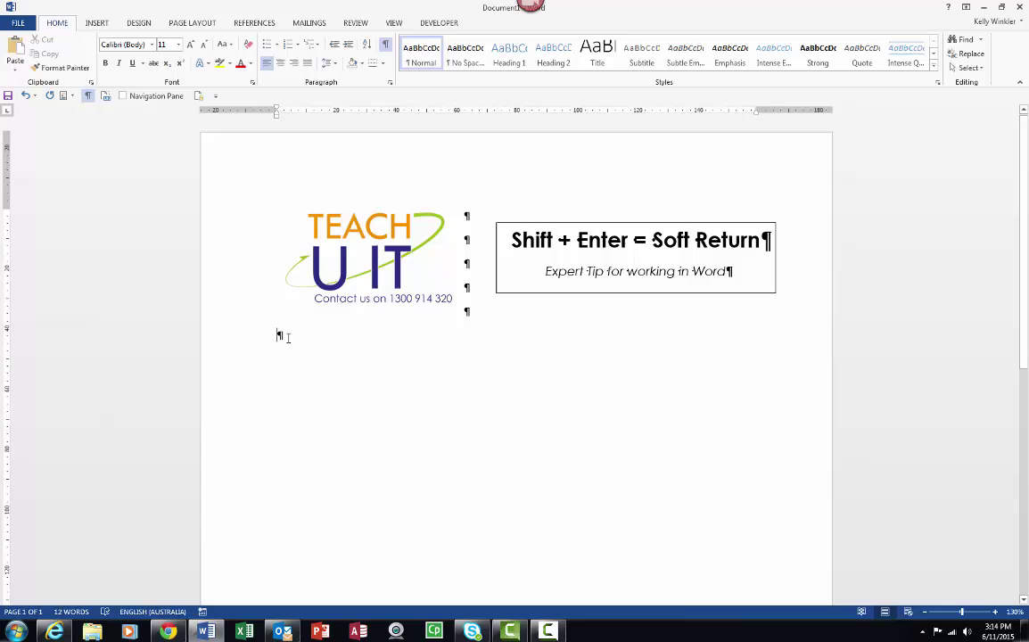
{"action": "key", "text": "Tab"}
{"action": "key", "text": "BackSpace"}
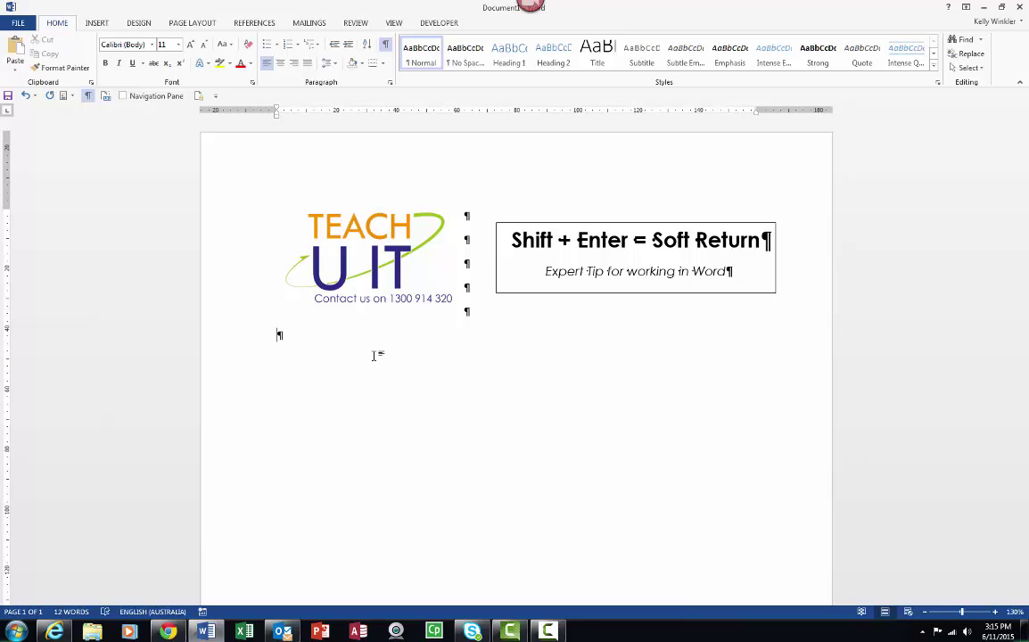
Step: Type the two-line street address below the logo as two separate paragraphs
{"action": "key", "text": "Return"}
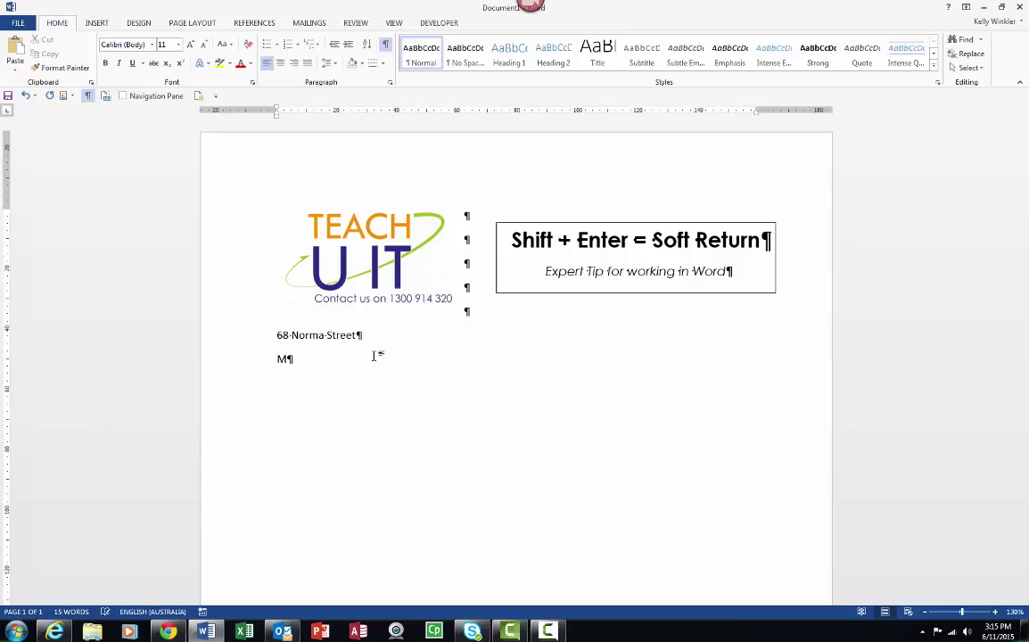
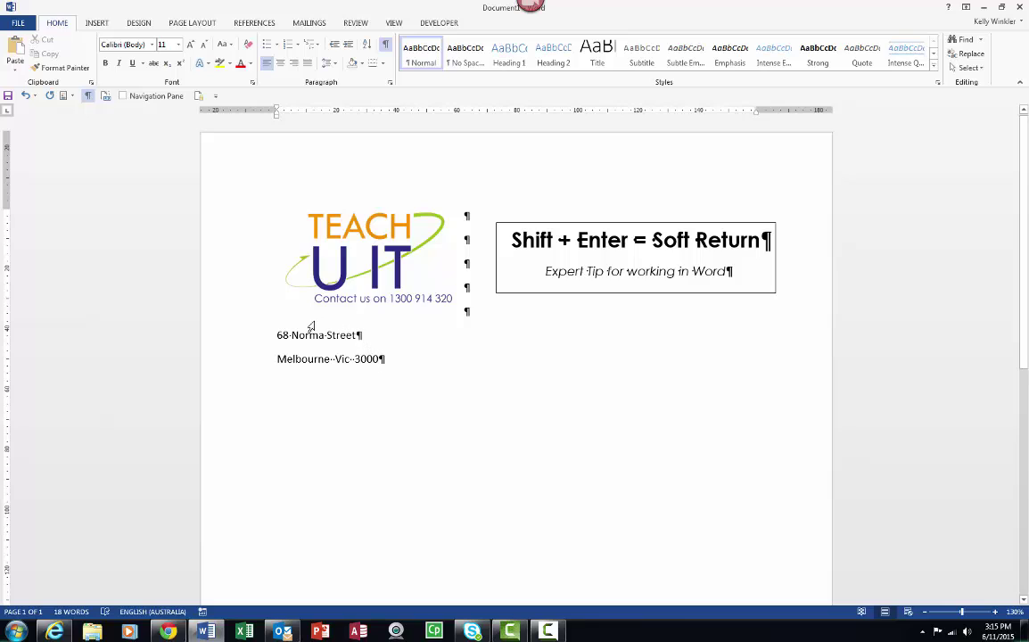
{"action": "left_click", "coordinate": [278, 357]}
{"action": "key", "text": "End"}
Step: Join the two address lines into one paragraph with a soft line break after the street line
{"action": "left_click_drag", "start_coordinate": [277, 334], "coordinate": [390, 358]}
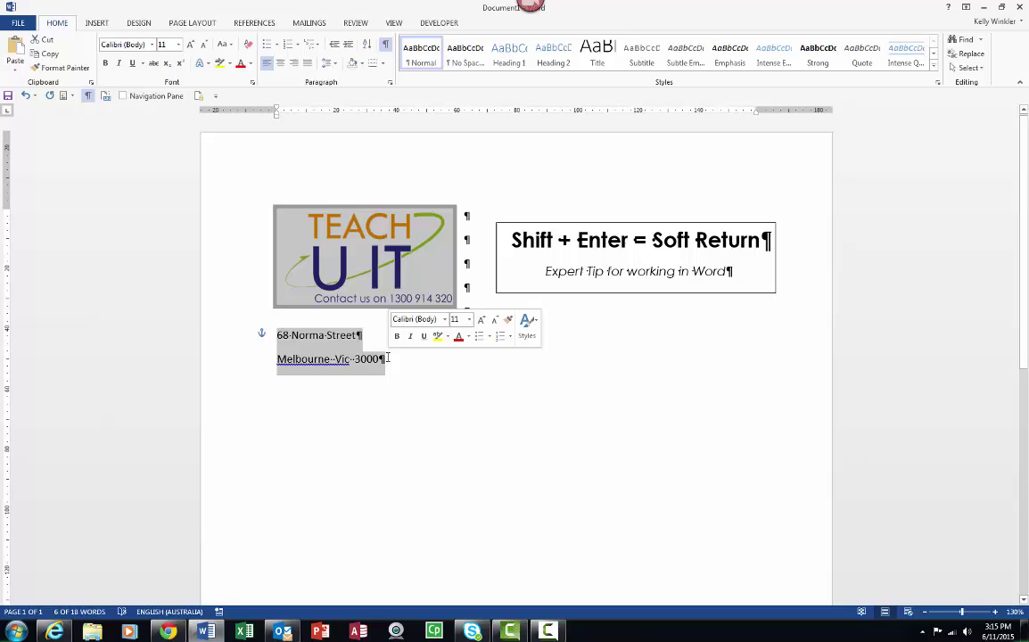
{"action": "left_click", "coordinate": [355, 350]}
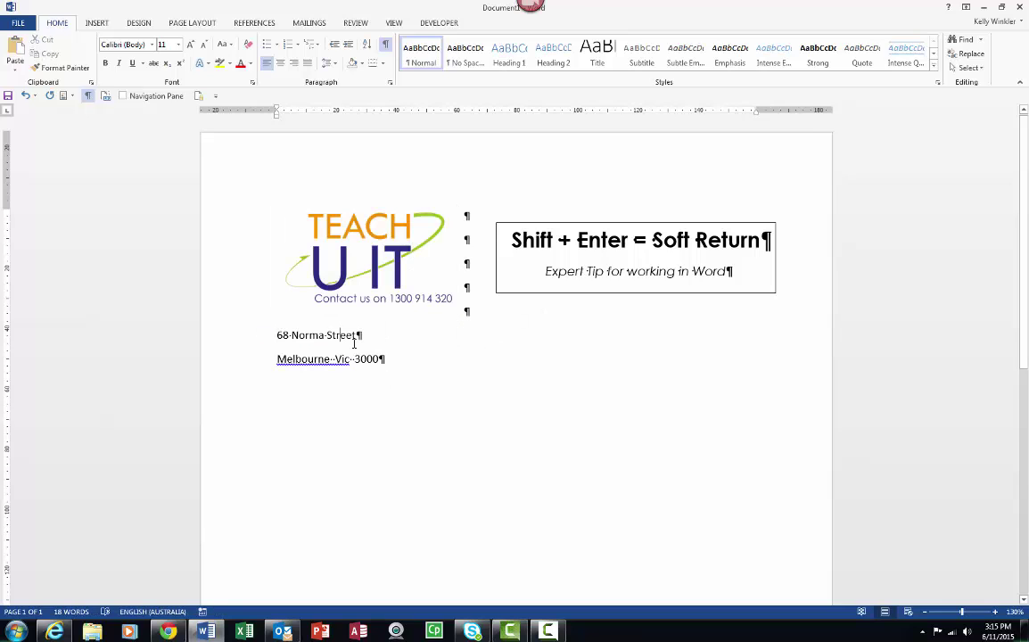
{"action": "left_click", "coordinate": [358, 335]}
{"action": "key", "text": "Delete"}
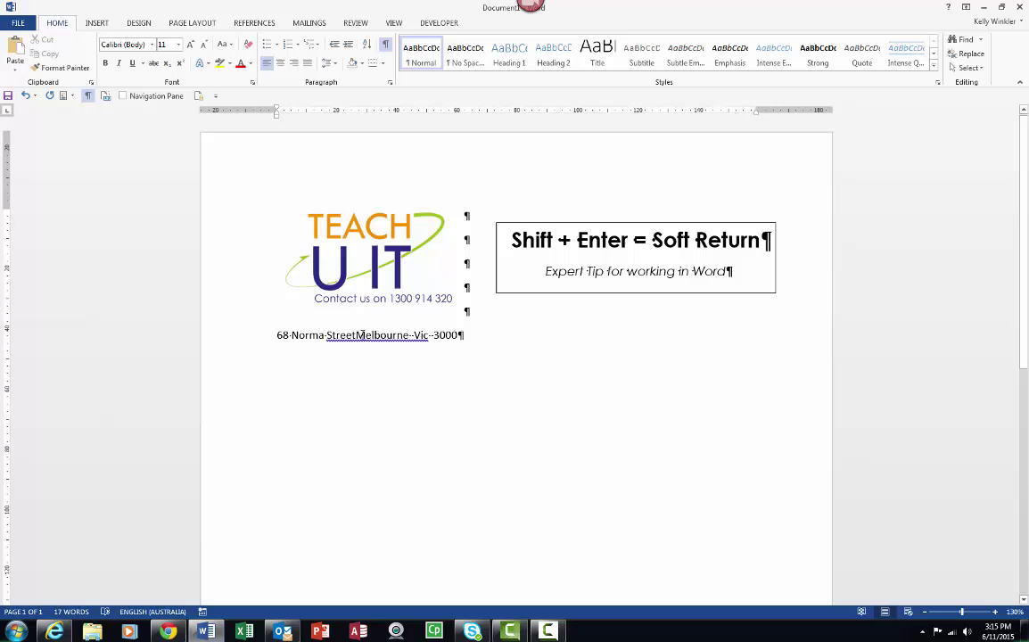
{"action": "key", "text": "shift+Return"}
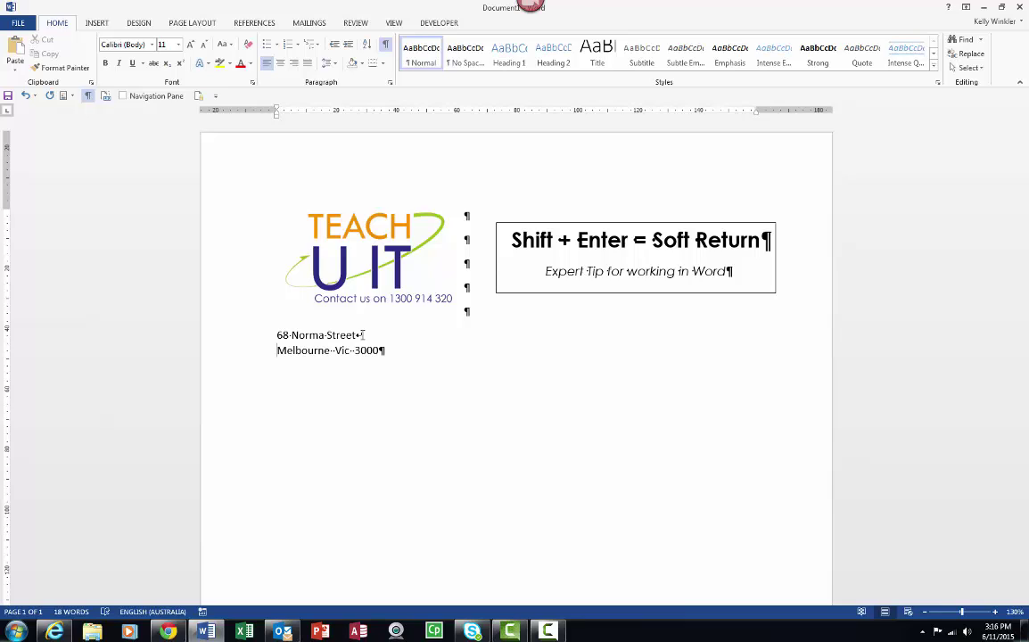
Step: Add a bulleted list below the address with Icecream, Donuts and an empty third bullet
{"action": "left_click", "coordinate": [405, 352]}
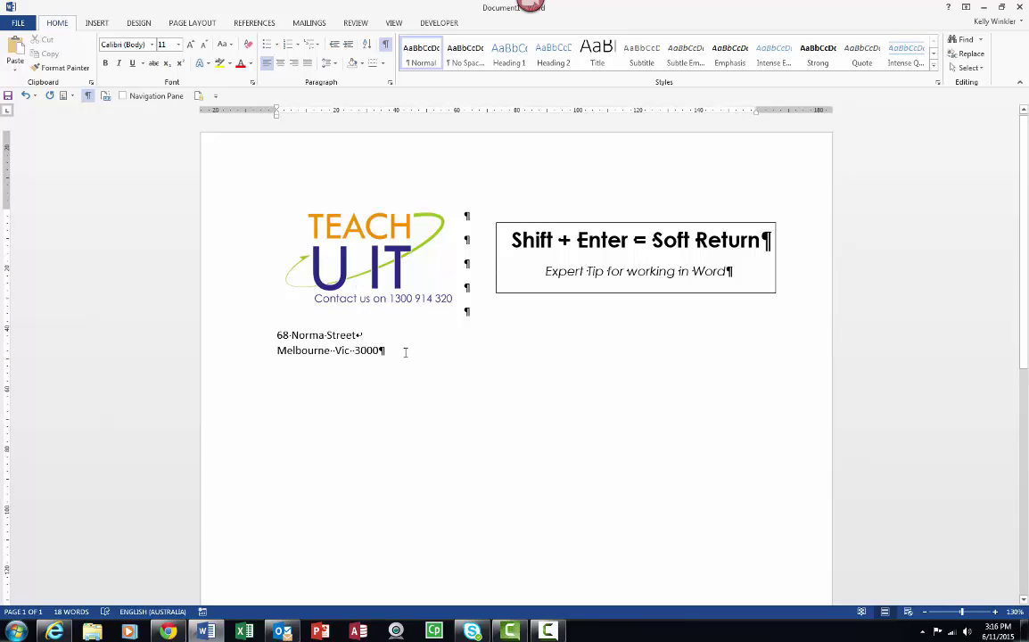
{"action": "key", "text": "Return"}
{"action": "key", "text": "Return"}
{"action": "left_click", "coordinate": [267, 49]}
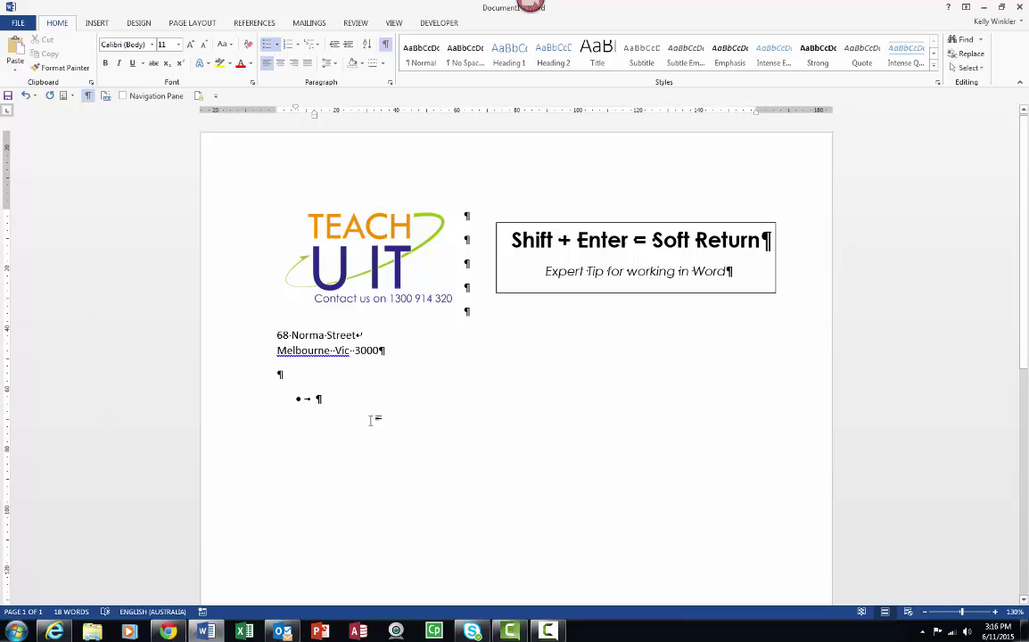
{"action": "type", "text": "Ice"}
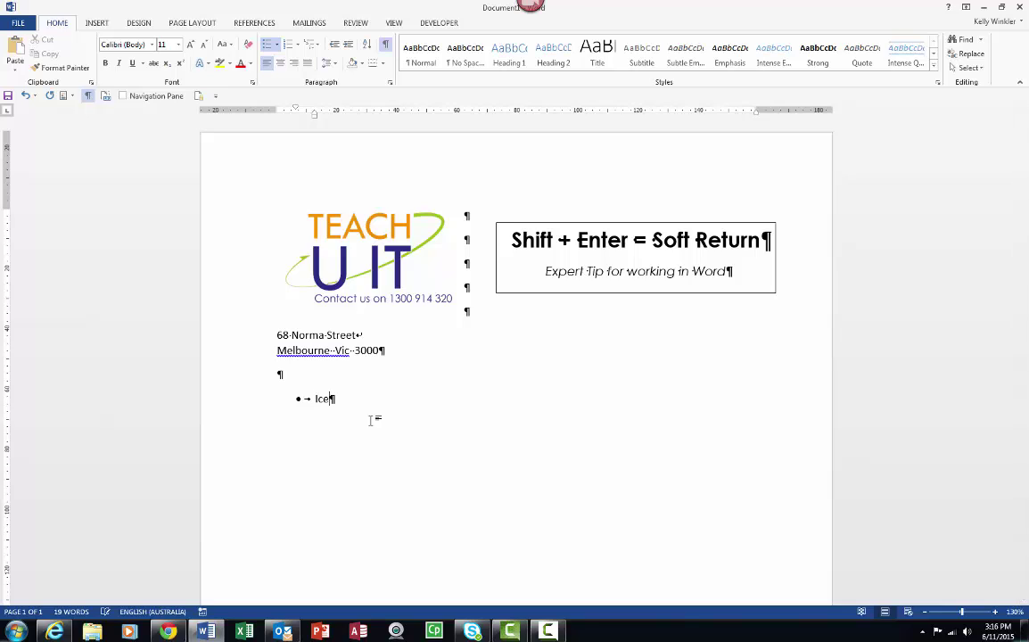
{"action": "type", "text": "cream"}
{"action": "key", "text": "Return"}
{"action": "type", "text": "Donuts"}
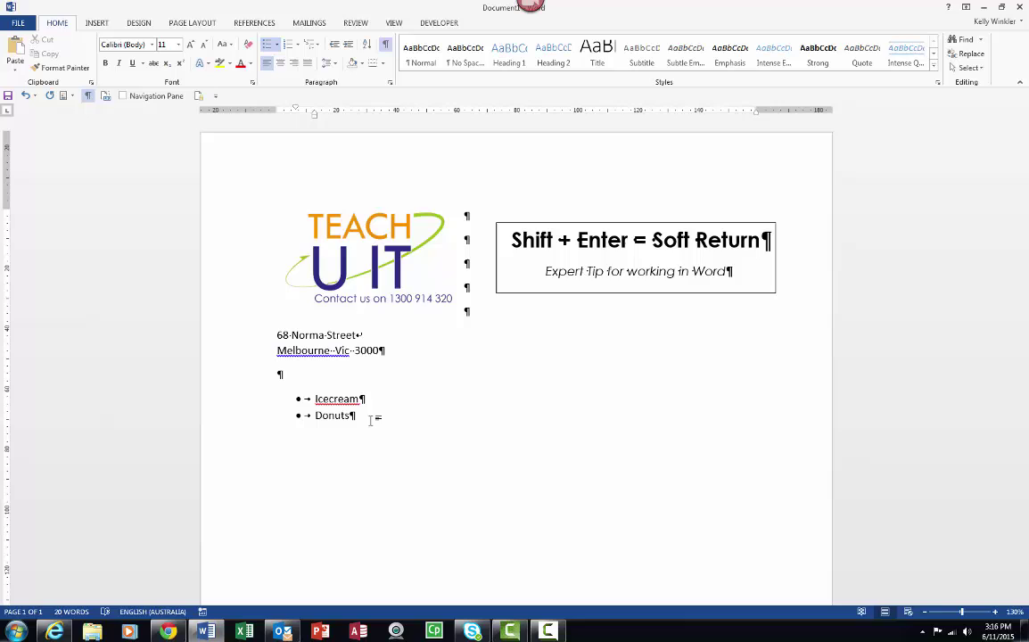
{"action": "key", "text": "Return"}
Step: Redo the list as Ice cream and Donuts, adding 'Chocolate, glazed, strawberry' on a soft-break sub-line
{"action": "key", "text": "ctrl+z"}
{"action": "key", "text": "ctrl+z"}
{"action": "key", "text": "ctrl+z"}
{"action": "key", "text": "ctrl+z"}
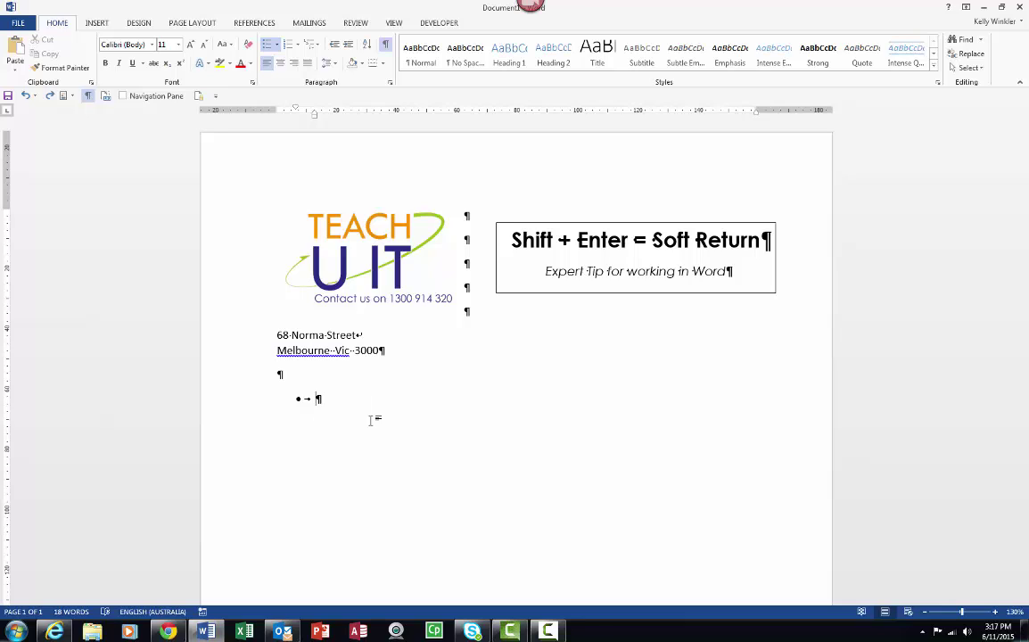
{"action": "type", "text": "Ice cream"}
{"action": "key", "text": "Return"}
{"action": "type", "text": "Donu"}
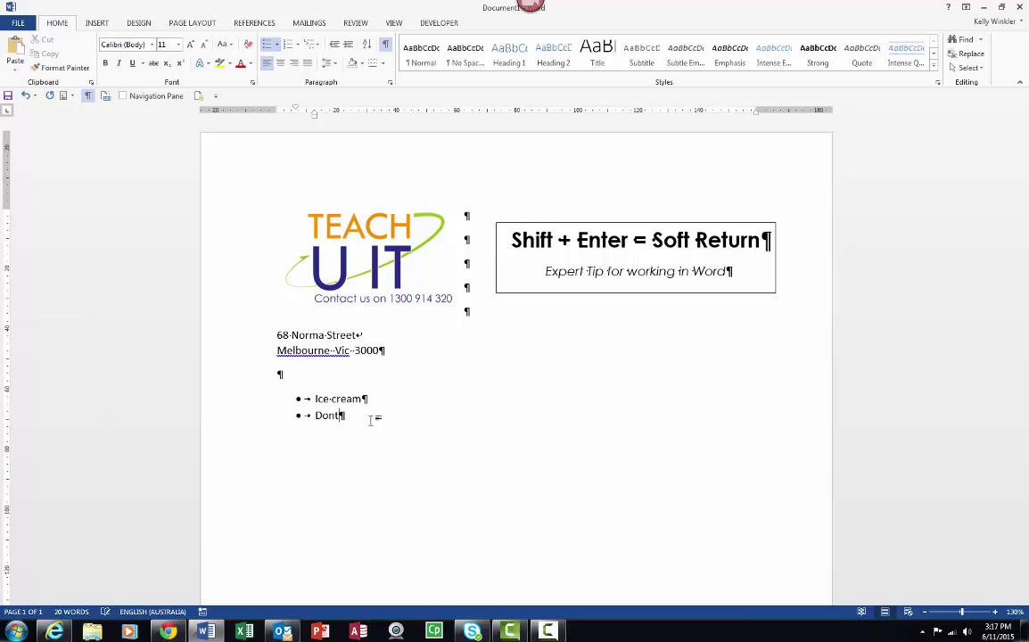
{"action": "type", "text": "ts"}
{"action": "key", "text": "shift+Return"}
{"action": "type", "text": "Chocolate, e"}
{"action": "type", "text": "lazed, strawberry"}
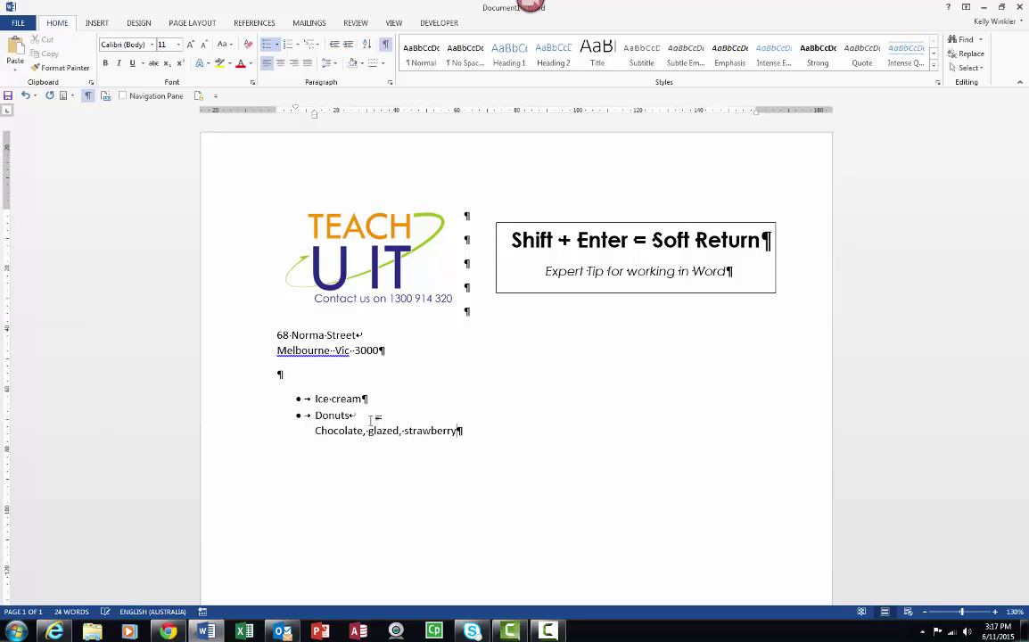
{"action": "key", "text": "Return"}
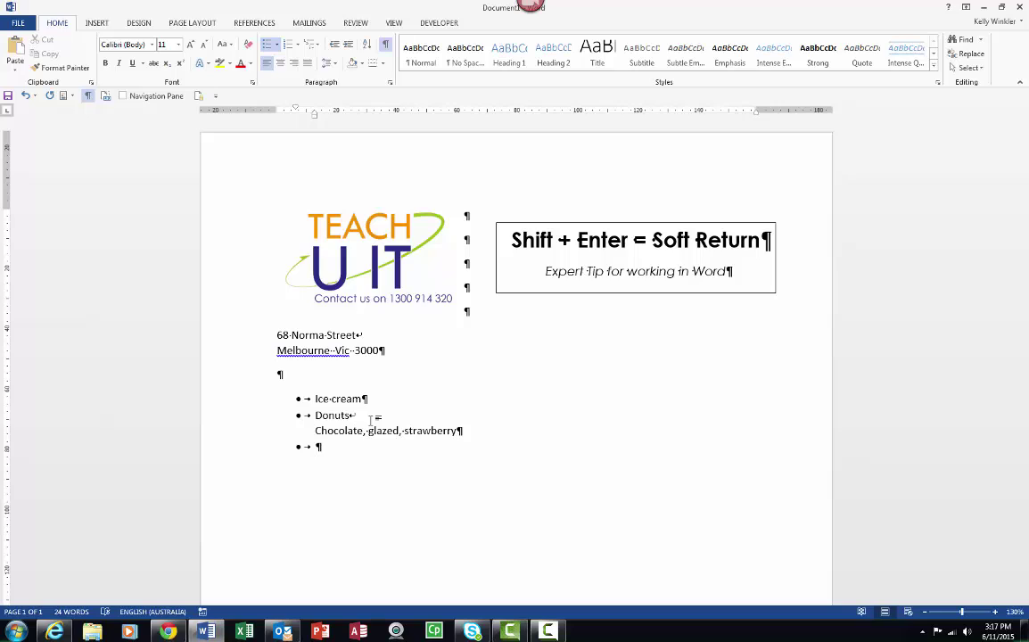